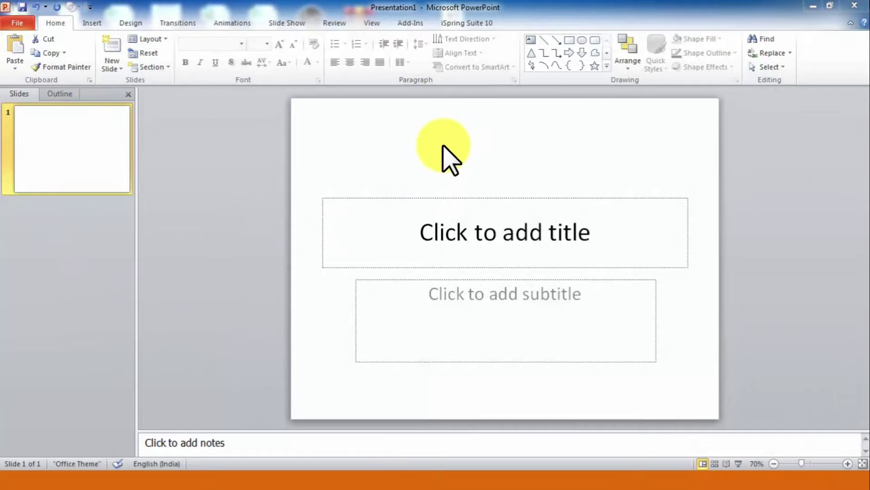
Clear the thumbnail selection and look at the presentation's file information in the File tab.
{"action": "left_click", "coordinate": [444, 139]}
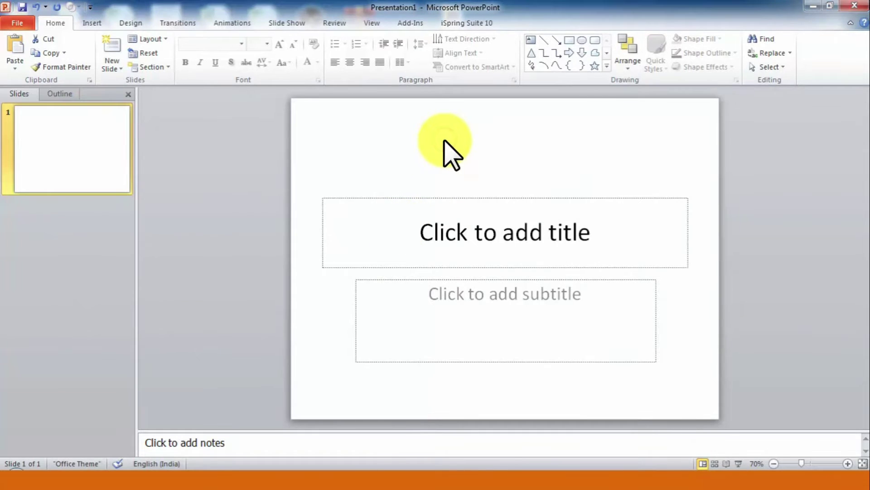
{"action": "left_click", "coordinate": [89, 273]}
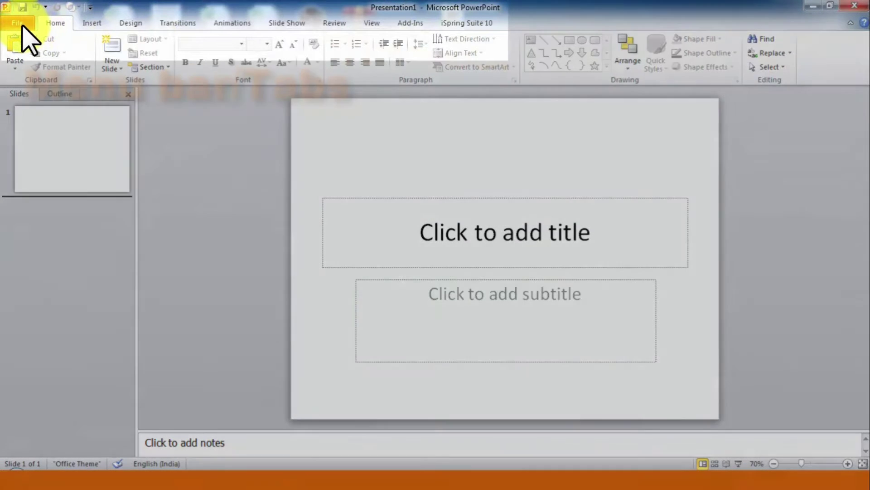
{"action": "left_click", "coordinate": [21, 26]}
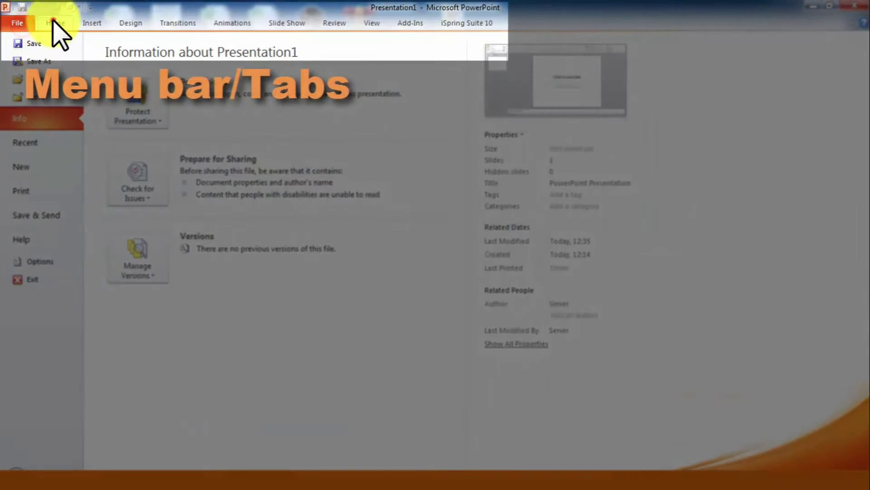
{"action": "left_click", "coordinate": [55, 25]}
Browse the Insert, Transitions, Animations and Home tool sets, ending on the Insert tab.
{"action": "left_click", "coordinate": [92, 21]}
{"action": "left_click", "coordinate": [170, 22]}
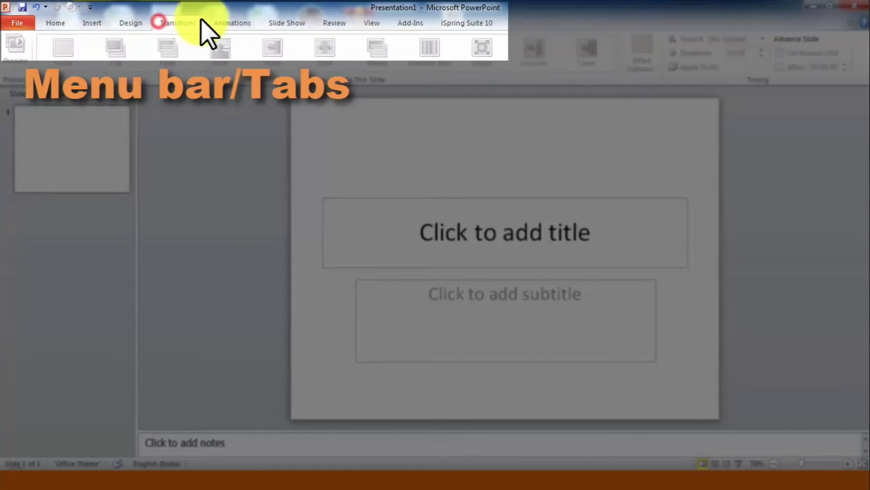
{"action": "left_click", "coordinate": [234, 23]}
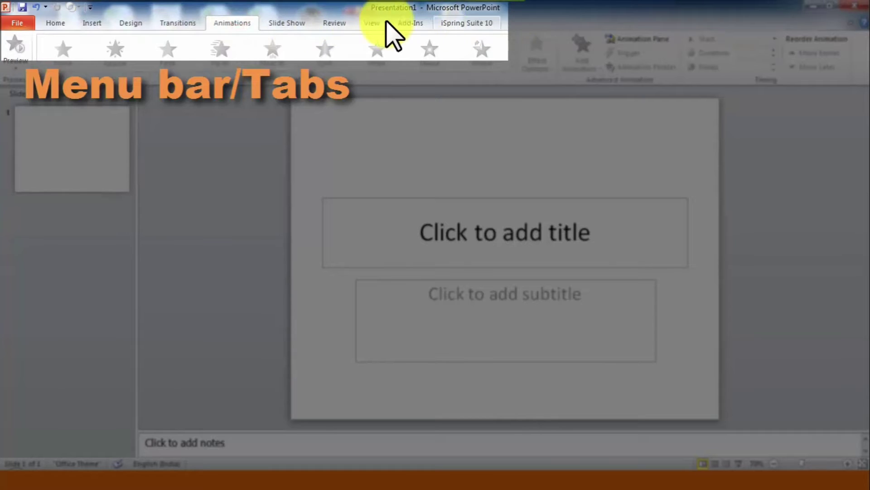
{"action": "left_click", "coordinate": [94, 25]}
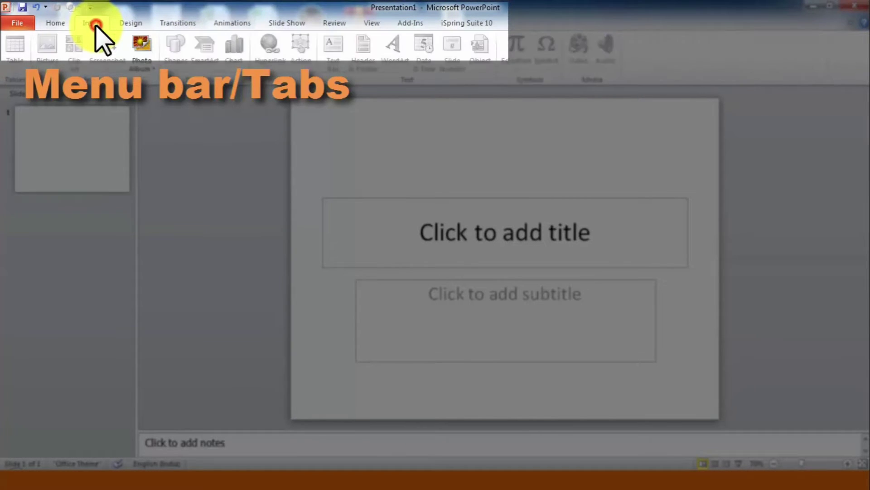
{"action": "left_click", "coordinate": [59, 27]}
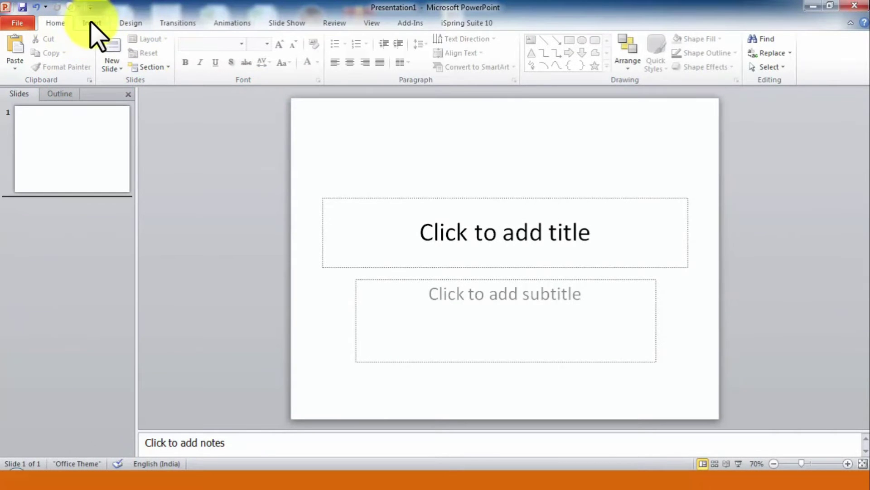
{"action": "left_click", "coordinate": [91, 23]}
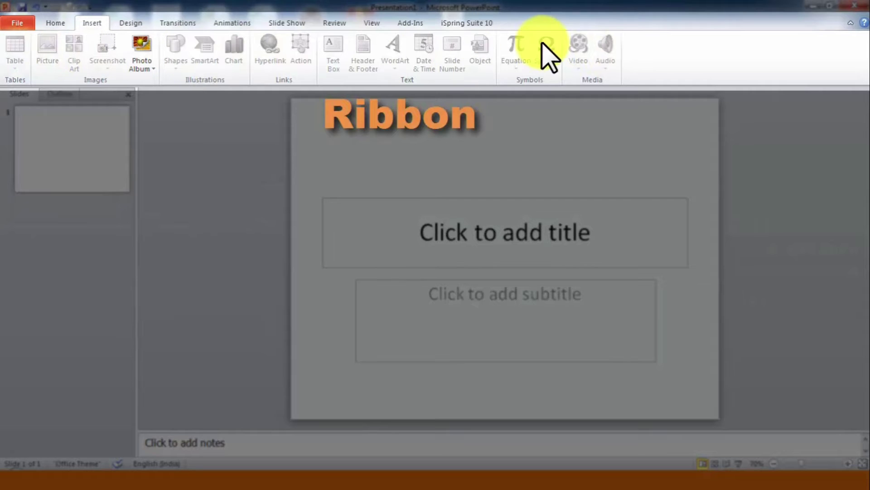
View the available slide themes on the Design tab, then return to the Home tab.
{"action": "left_click", "coordinate": [129, 25]}
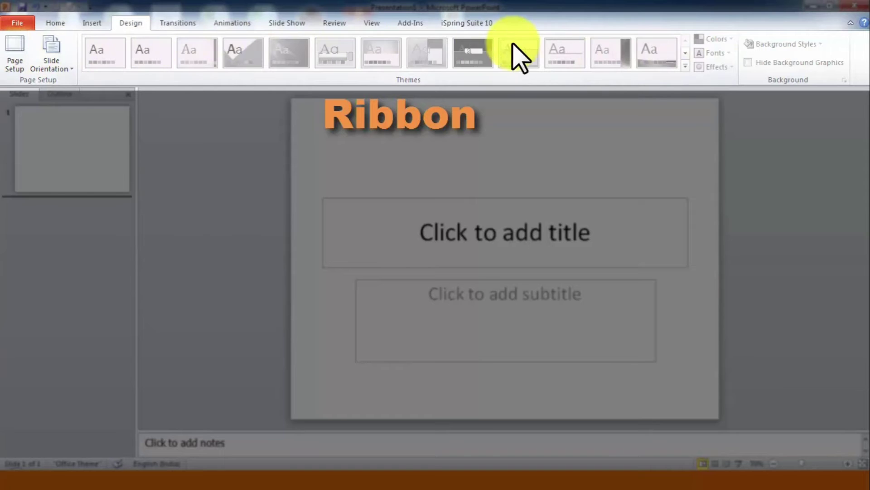
{"action": "left_click", "coordinate": [55, 24]}
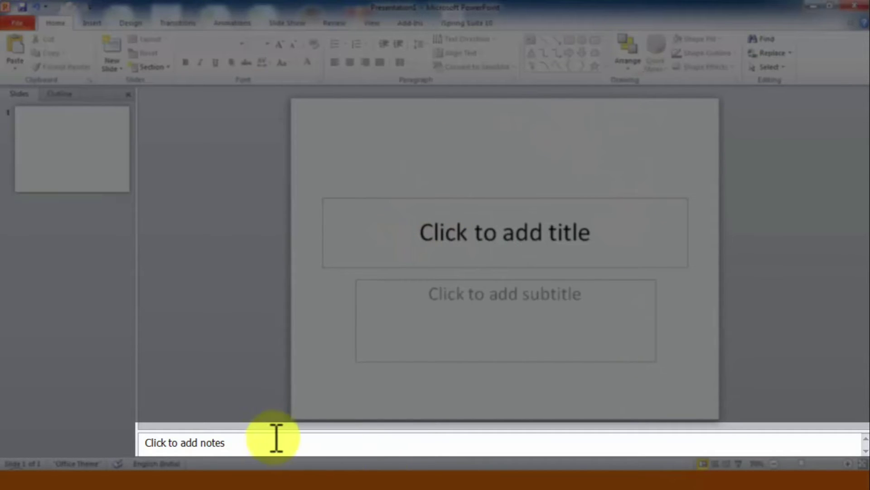
{"action": "left_click", "coordinate": [221, 442]}
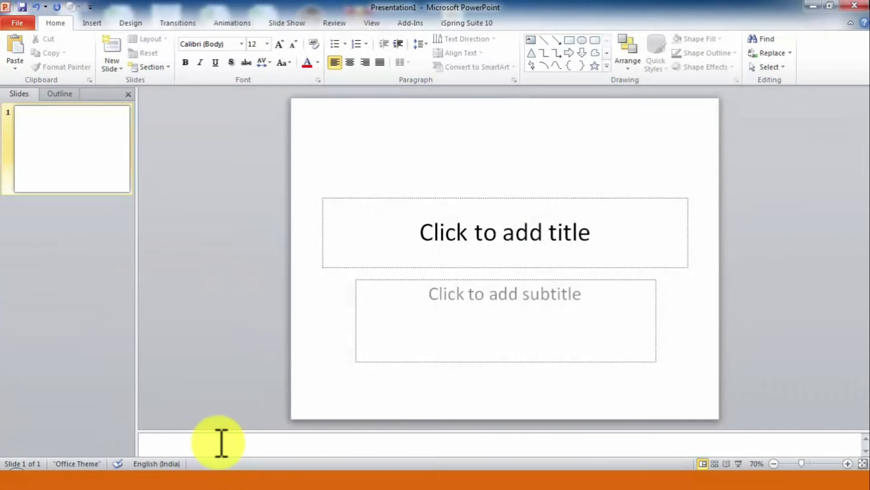
{"action": "left_click", "coordinate": [850, 178]}
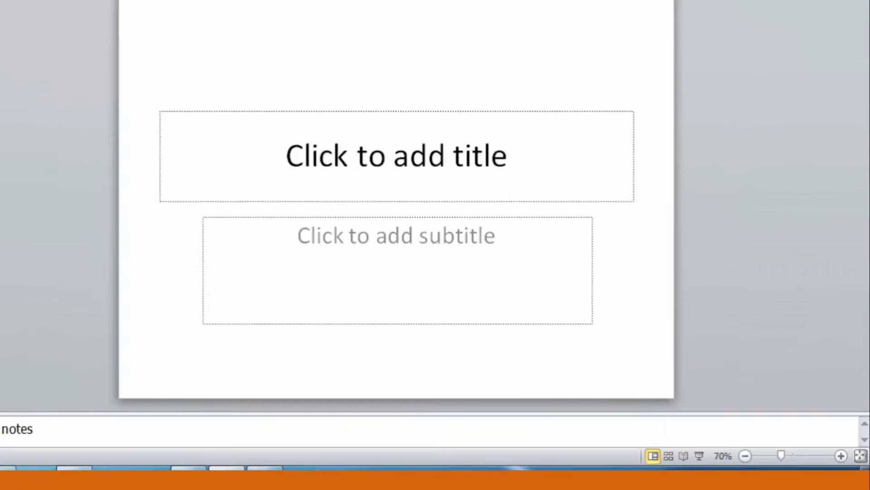
Set the insertion point after slide 1 and show the New Slide layout gallery.
{"action": "left_click", "coordinate": [85, 143]}
{"action": "left_click", "coordinate": [108, 213]}
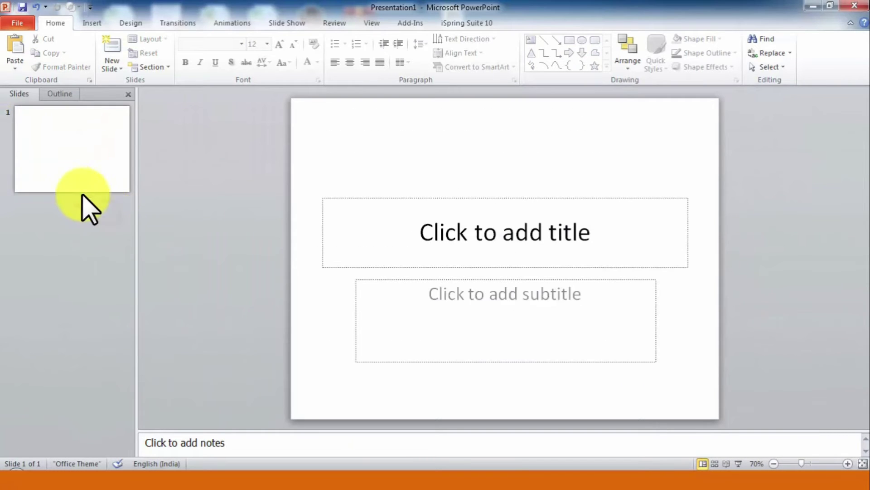
{"action": "left_click", "coordinate": [120, 68]}
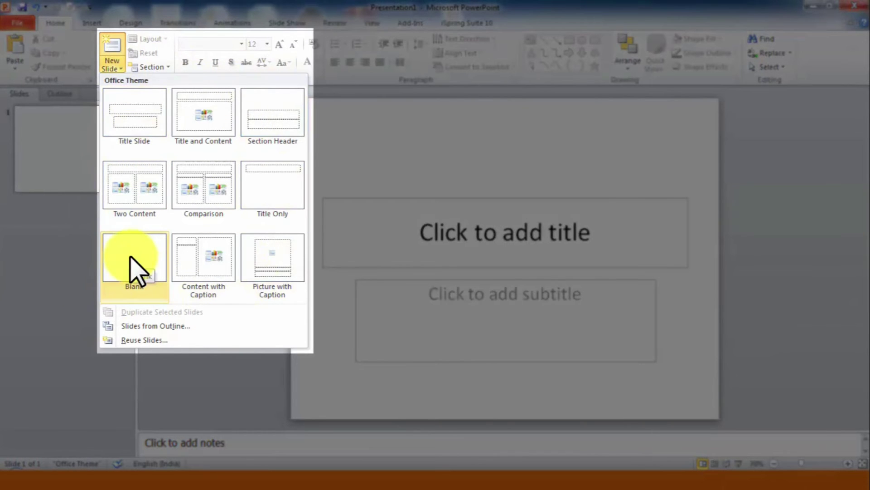
Add a Blank-layout slide after the title slide, check both slides, and finish on slide 2.
{"action": "left_click", "coordinate": [136, 270]}
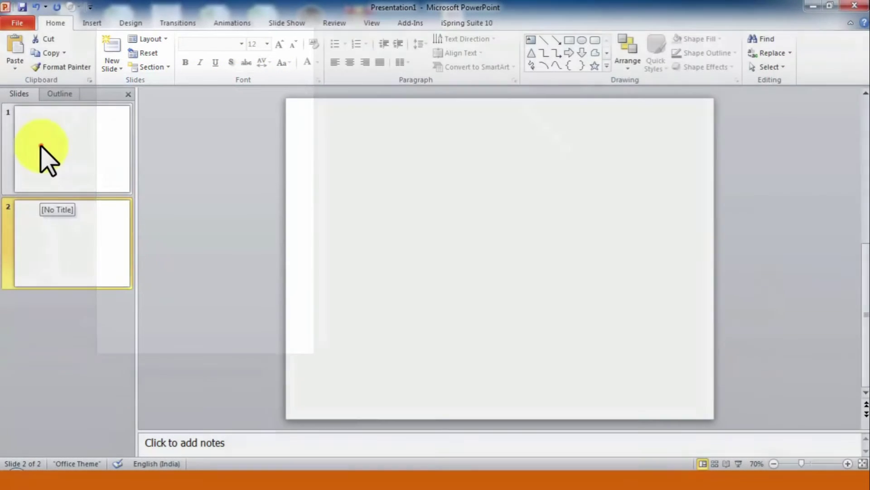
{"action": "left_click", "coordinate": [41, 145]}
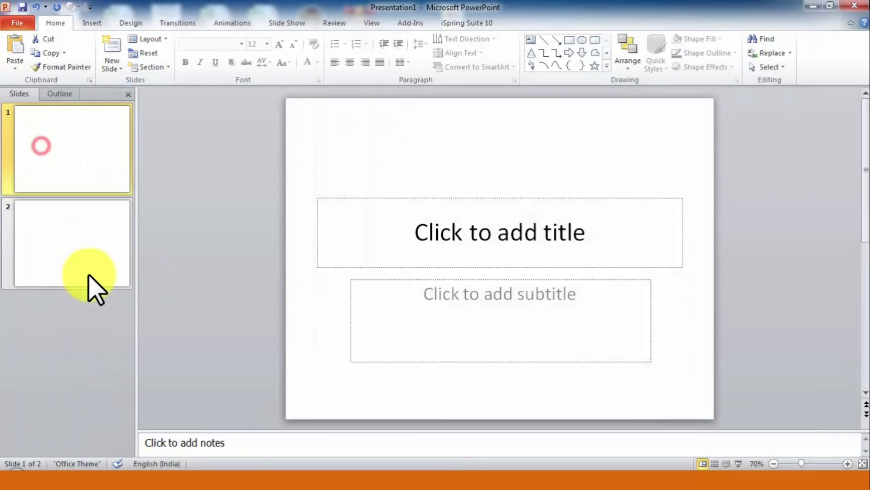
{"action": "left_click", "coordinate": [90, 125]}
{"action": "left_click", "coordinate": [91, 233]}
{"action": "left_click", "coordinate": [66, 159]}
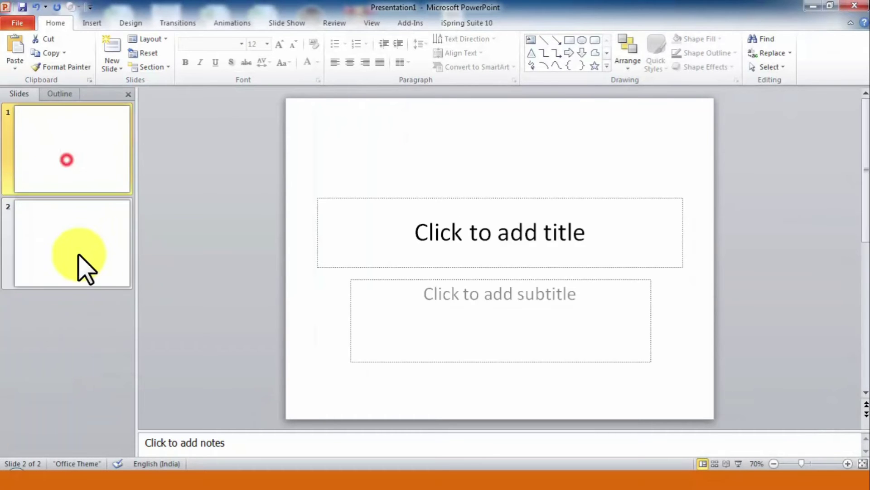
{"action": "left_click", "coordinate": [79, 254]}
{"action": "left_click", "coordinate": [85, 149]}
{"action": "left_click", "coordinate": [86, 258]}
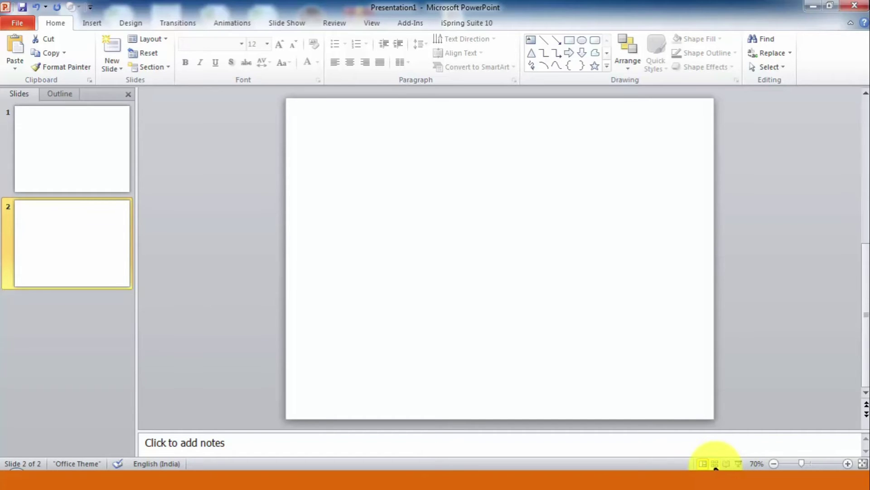
{"action": "left_click", "coordinate": [715, 464]}
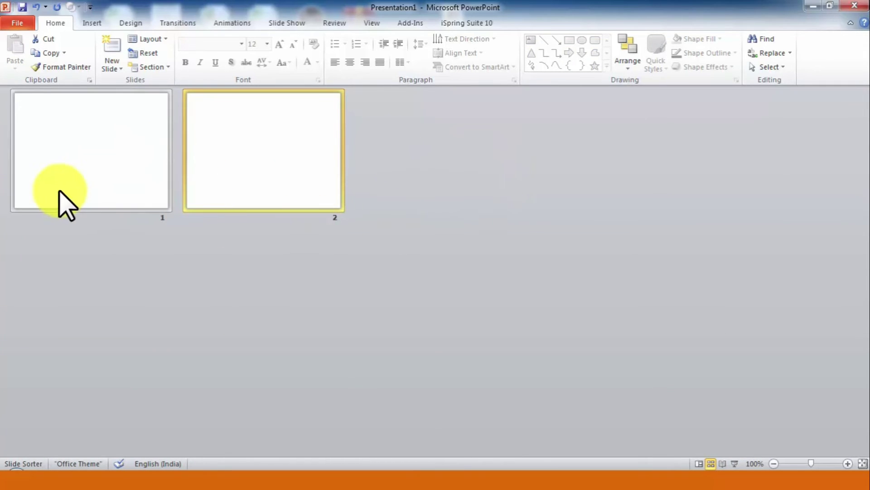
{"action": "left_click", "coordinate": [59, 176]}
{"action": "left_click", "coordinate": [297, 135]}
{"action": "left_click", "coordinate": [159, 149]}
{"action": "left_click", "coordinate": [243, 138]}
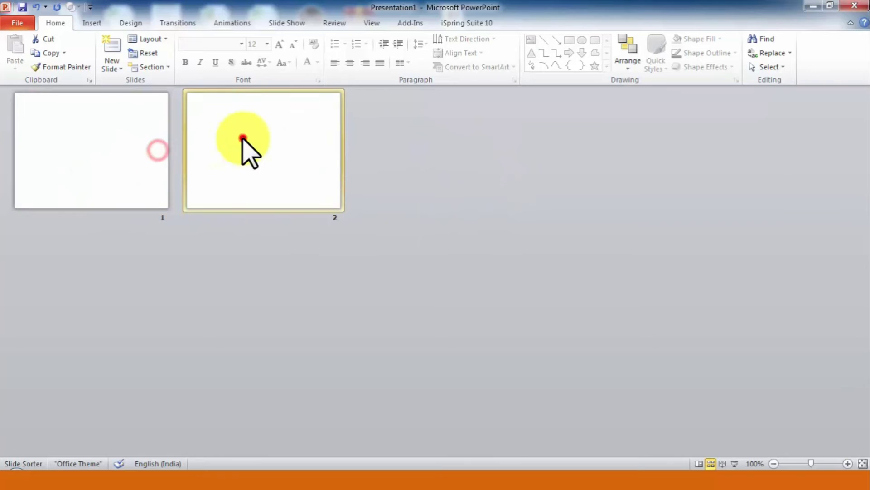
{"action": "left_click", "coordinate": [121, 151]}
{"action": "double_click", "coordinate": [120, 151]}
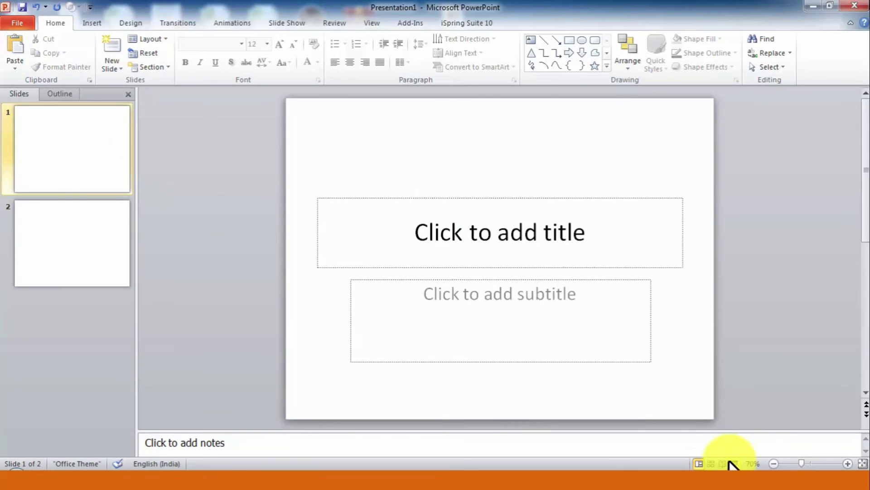
{"action": "left_click", "coordinate": [711, 463]}
{"action": "left_click", "coordinate": [241, 155]}
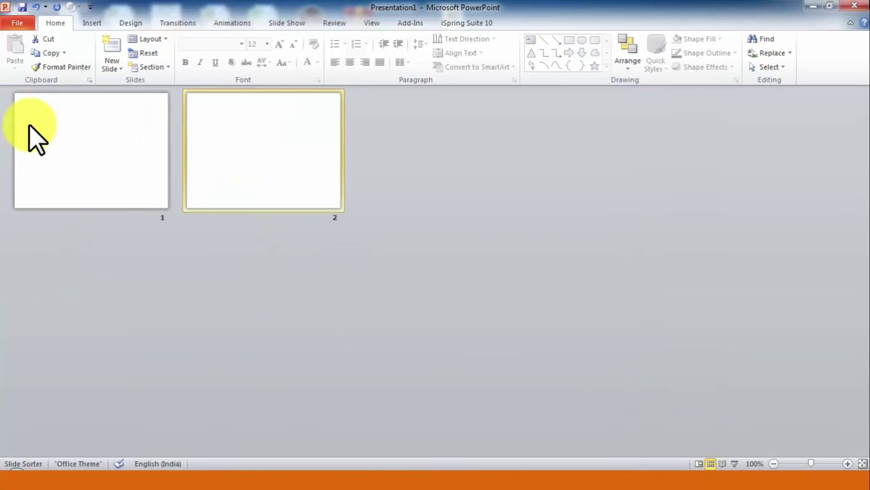
{"action": "double_click", "coordinate": [305, 122]}
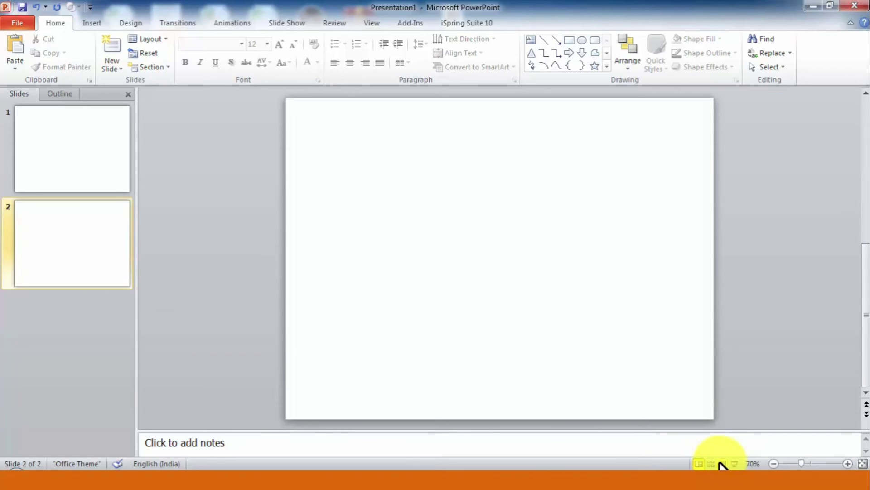
{"action": "left_click", "coordinate": [721, 463]}
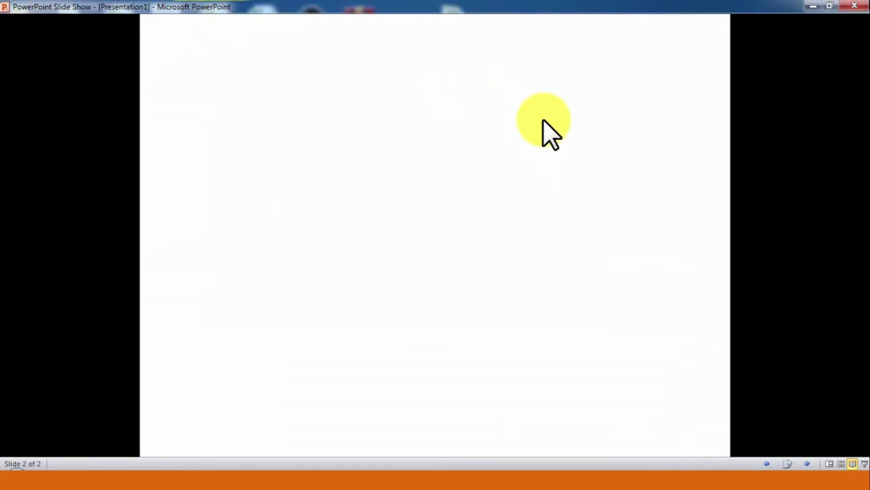
{"action": "left_click", "coordinate": [515, 113]}
{"action": "left_click", "coordinate": [515, 113]}
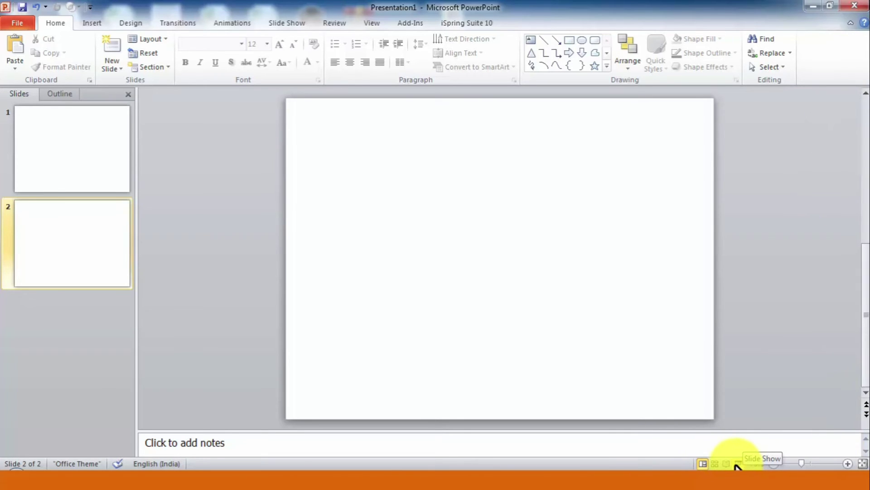
{"action": "left_click", "coordinate": [737, 464]}
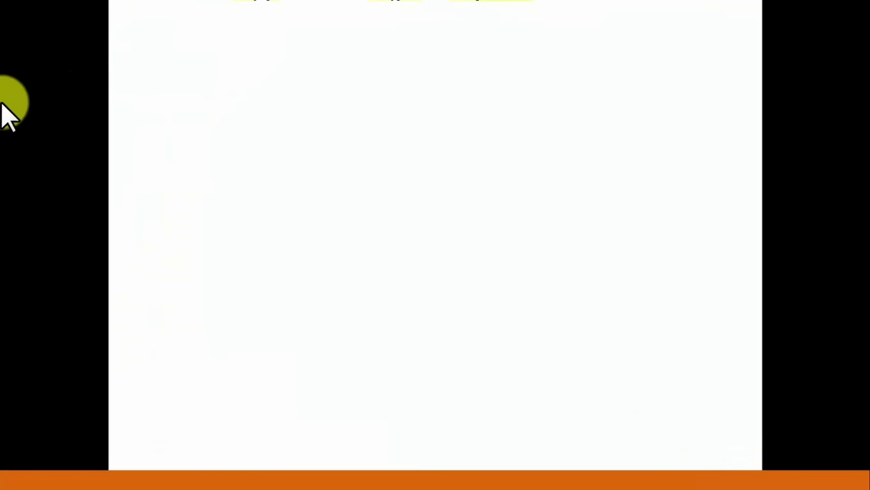
{"action": "left_click", "coordinate": [241, 70]}
{"action": "left_click", "coordinate": [240, 72]}
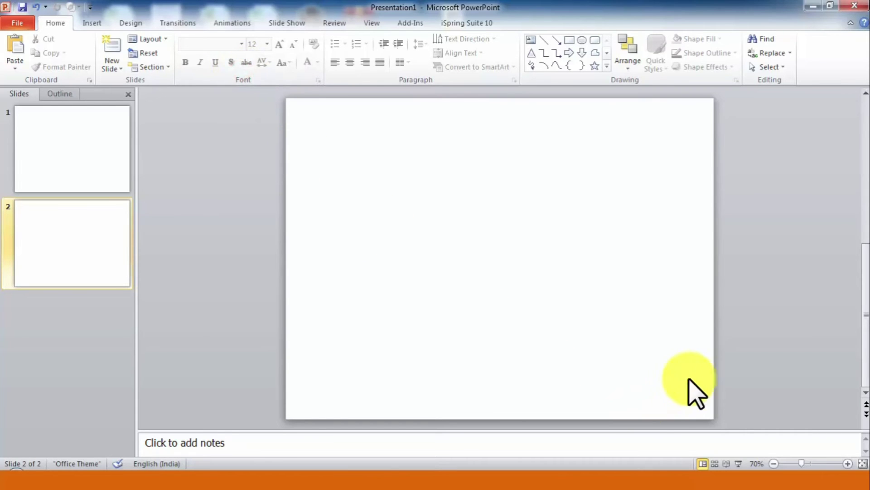
{"action": "left_click", "coordinate": [739, 462]}
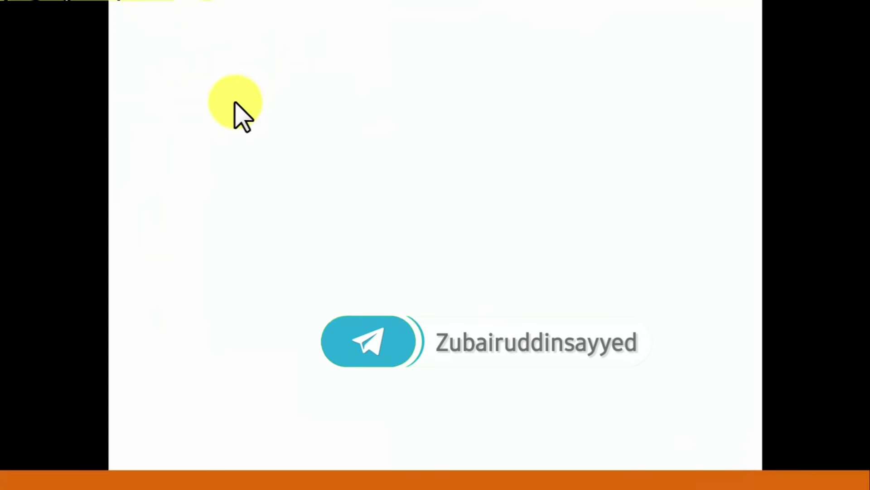
{"action": "left_click", "coordinate": [379, 112]}
{"action": "left_click", "coordinate": [378, 112]}
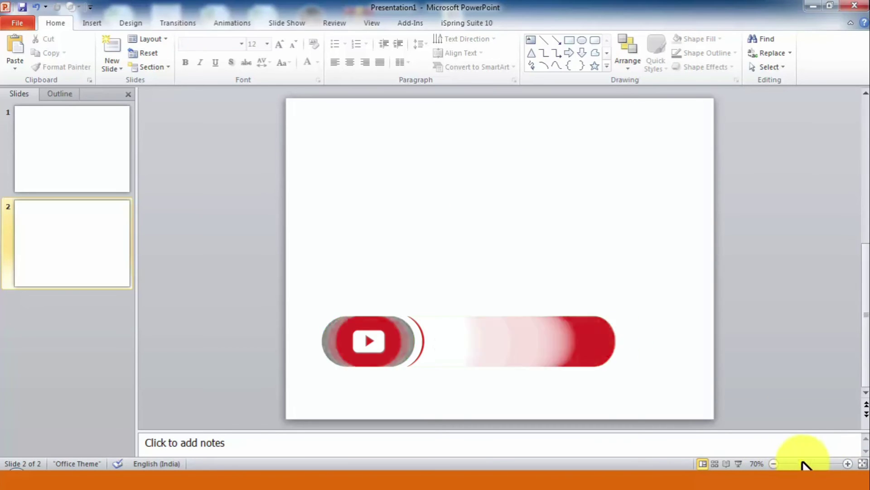
Adjust the status-bar zoom slider until slide 2 is shown at 50%.
{"action": "mouse_move", "coordinate": [802, 462]}
{"action": "left_mouse_down"}
{"action": "mouse_move", "coordinate": [764, 461]}
{"action": "mouse_move", "coordinate": [866, 462]}
{"action": "left_mouse_up"}
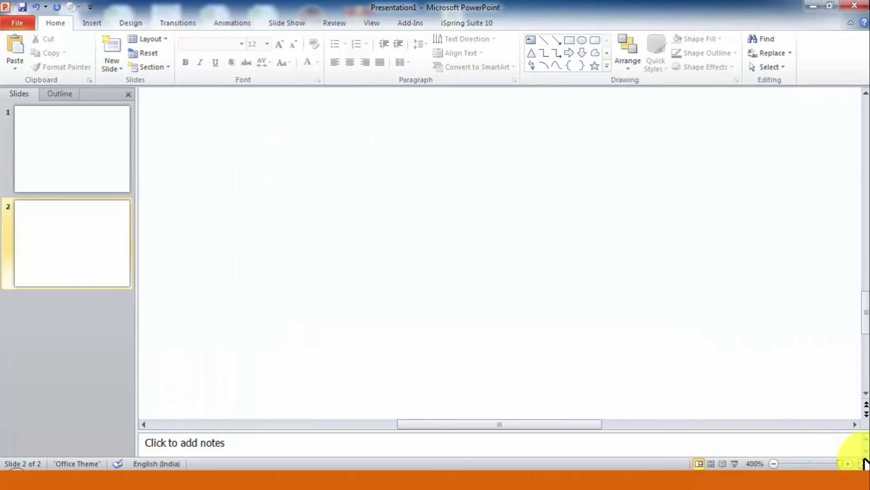
{"action": "left_click_drag", "start_coordinate": [840, 464], "coordinate": [796, 466]}
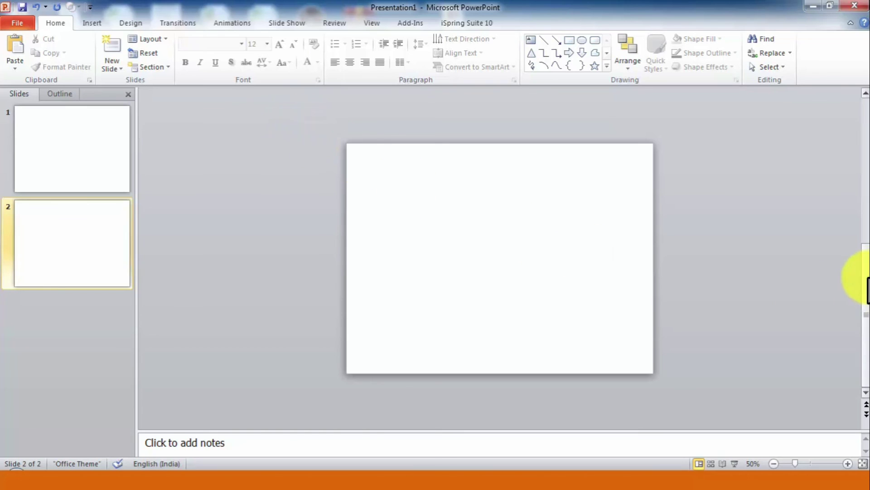
Scroll up from the blank slide 2 to bring the title slide back into view.
{"action": "mouse_move", "coordinate": [865, 278]}
{"action": "left_mouse_down"}
{"action": "mouse_move", "coordinate": [865, 126]}
{"action": "mouse_move", "coordinate": [865, 379]}
{"action": "mouse_move", "coordinate": [864, 126]}
{"action": "mouse_move", "coordinate": [856, 181]}
{"action": "left_mouse_up"}
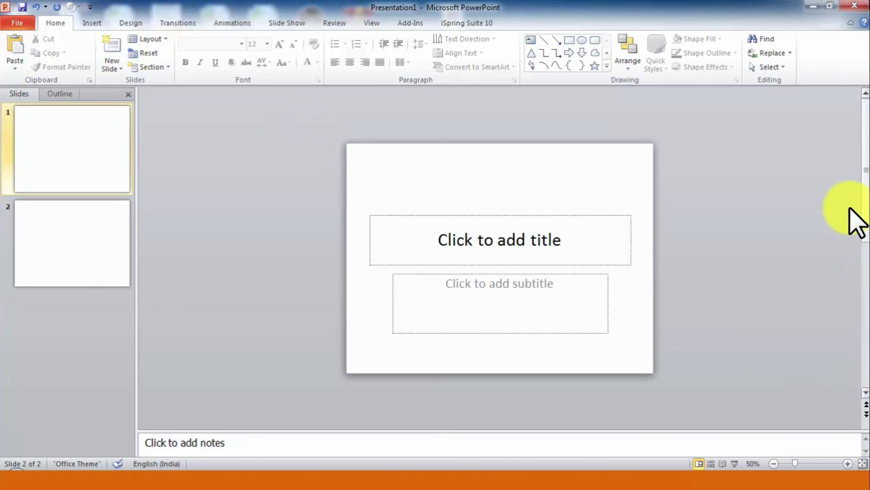